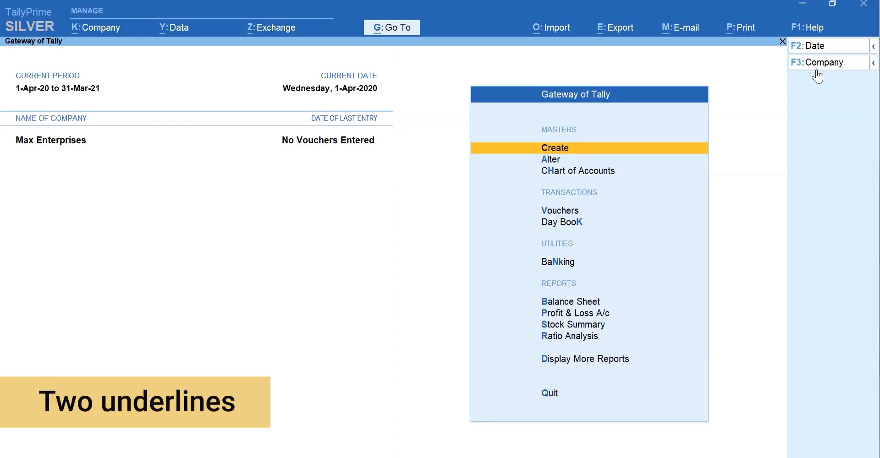
# Open a new Sales voucher (No. 1, 1-Apr-20) and bring up a ledger form for its party account.
pyautogui.press('ctrl')
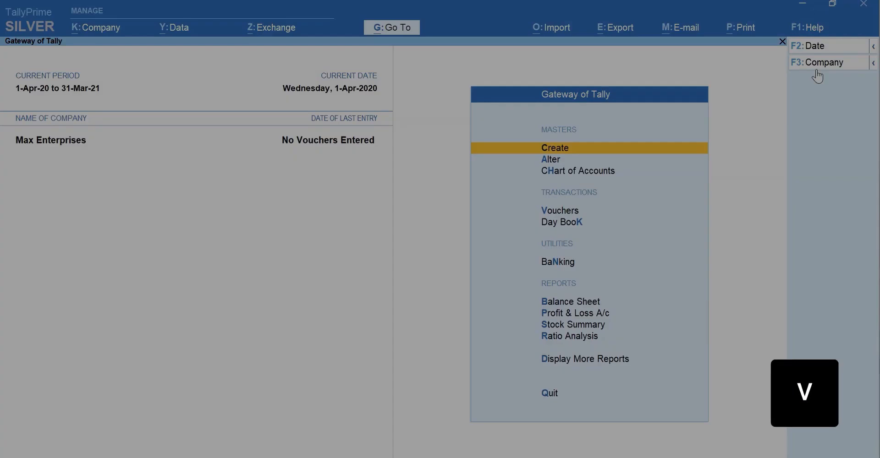
pyautogui.press('v')
pyautogui.press('F8')
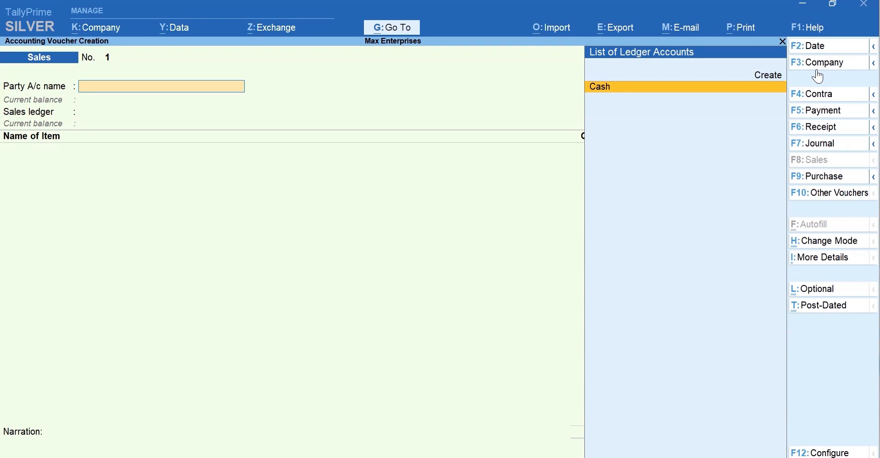
pyautogui.hotkey('alt', 'c')
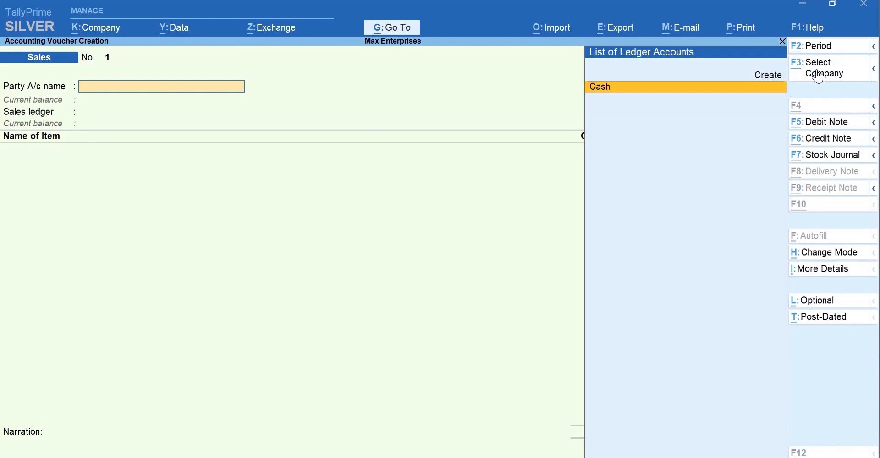
pyautogui.hotkey('alt', 'c')
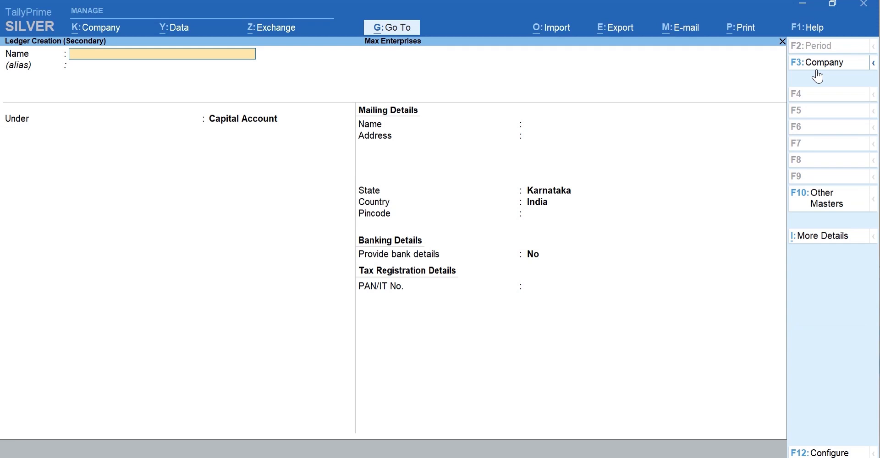
# Create customer ledger Ace Electronics under Sundry Debtors with its Bengaluru mailing address and pincode, and accept it.
pyautogui.write('Ace')
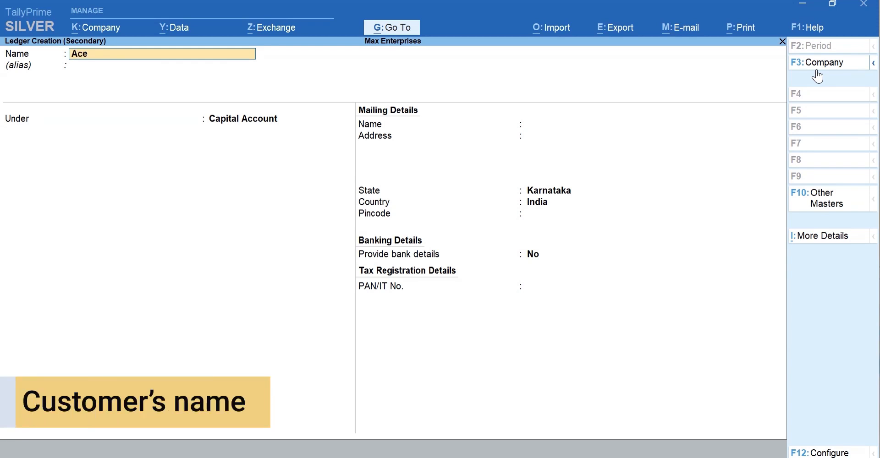
pyautogui.write(' Electronics')
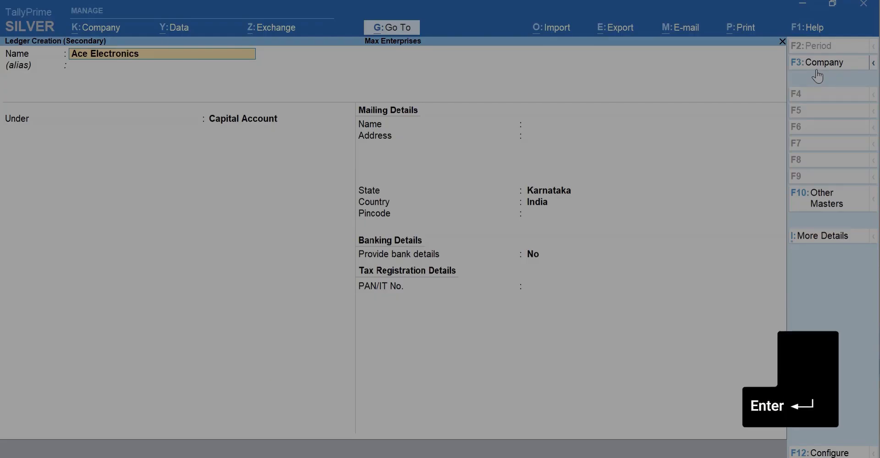
pyautogui.press('Return')
pyautogui.press('Return')
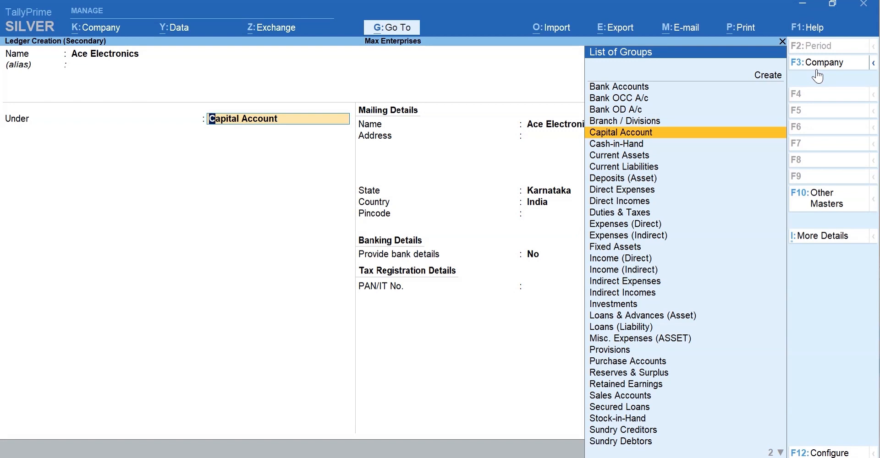
pyautogui.write('D')
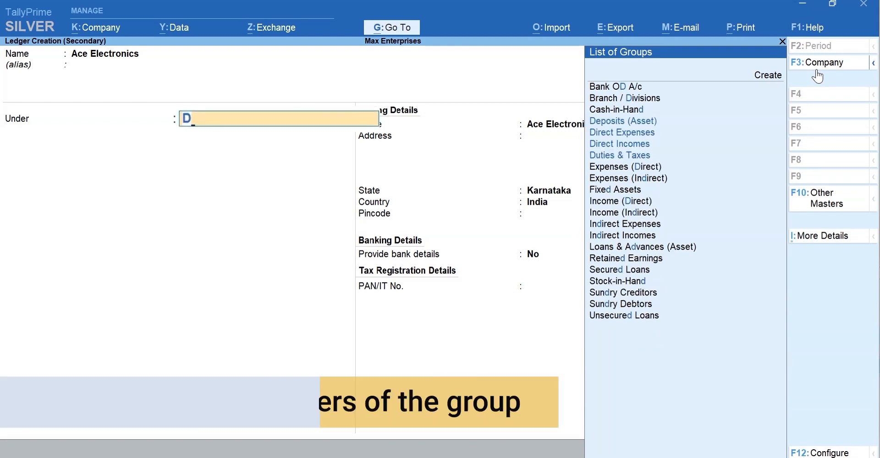
pyautogui.write('e')
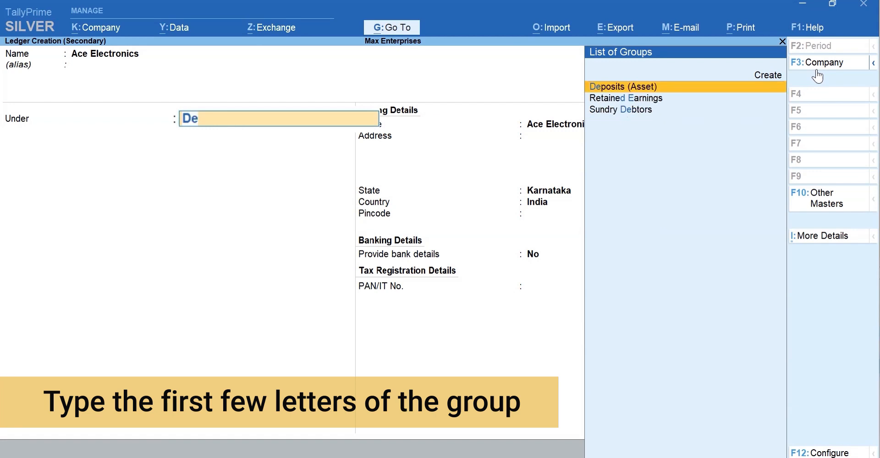
pyautogui.write('btors')
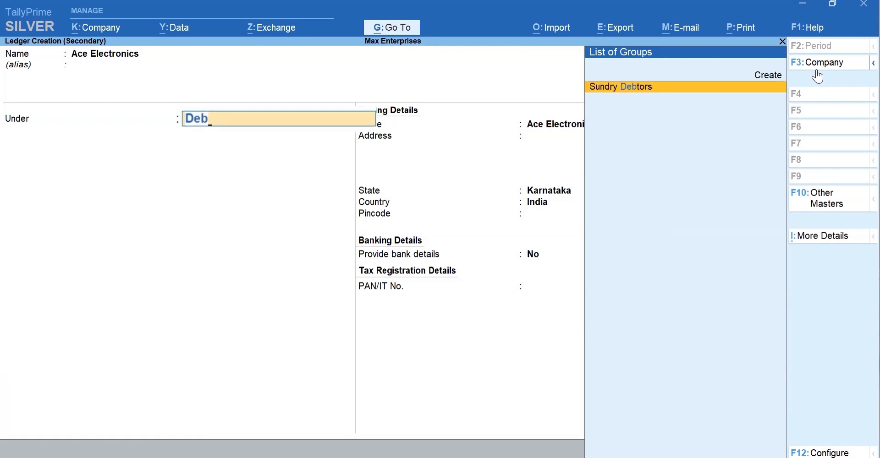
pyautogui.press('Return')
pyautogui.press('Return')
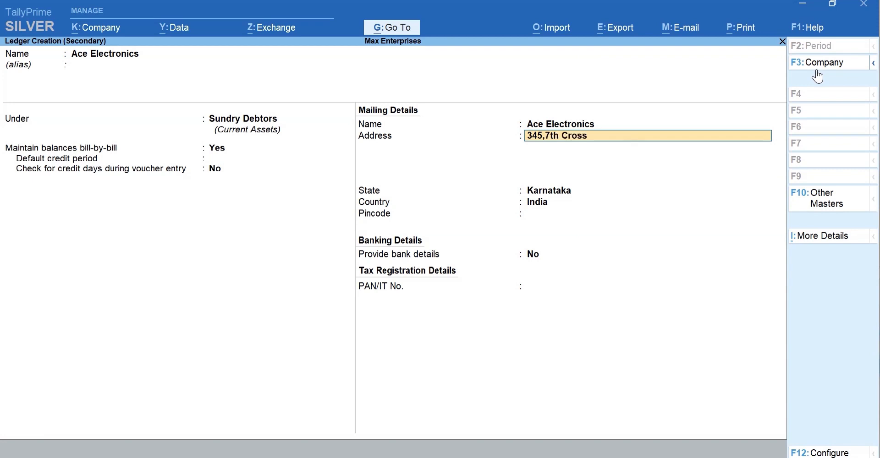
pyautogui.press('Return')
pyautogui.write('Koramangala')
pyautogui.press('Return')
pyautogui.write('Bengaluru')
pyautogui.press('Return')
pyautogui.press('Return')
pyautogui.press('Return')
pyautogui.press('Return')
pyautogui.write('560034')
pyautogui.press('Return')
pyautogui.press('Return')
pyautogui.press('y')
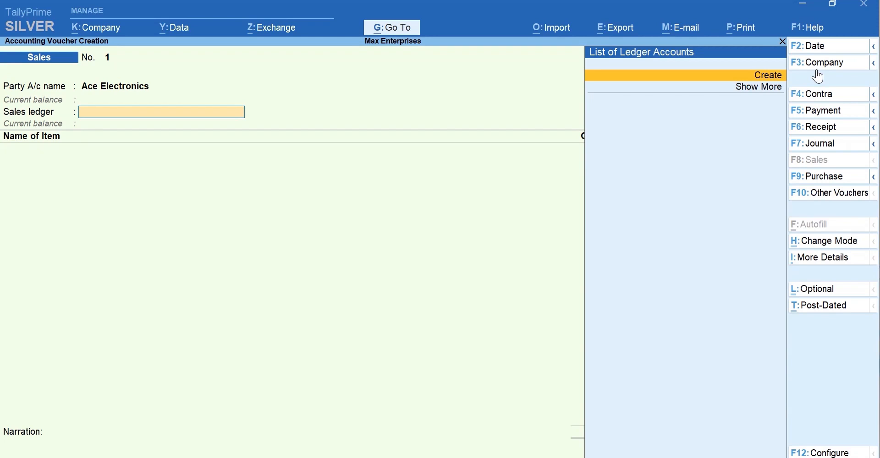
# Leave the sales voucher and bring up the Master Creation list from the Gateway of Tally.
pyautogui.press('Escape')
pyautogui.press('Escape')
pyautogui.press('ctrl')
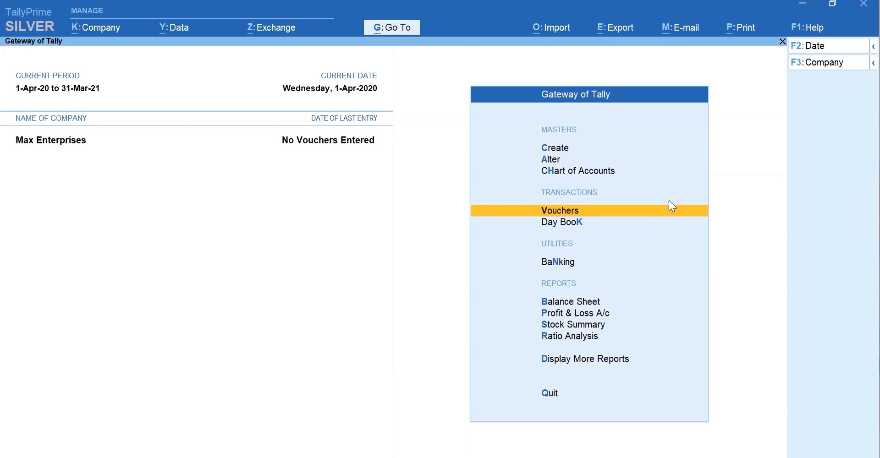
pyautogui.press('c')
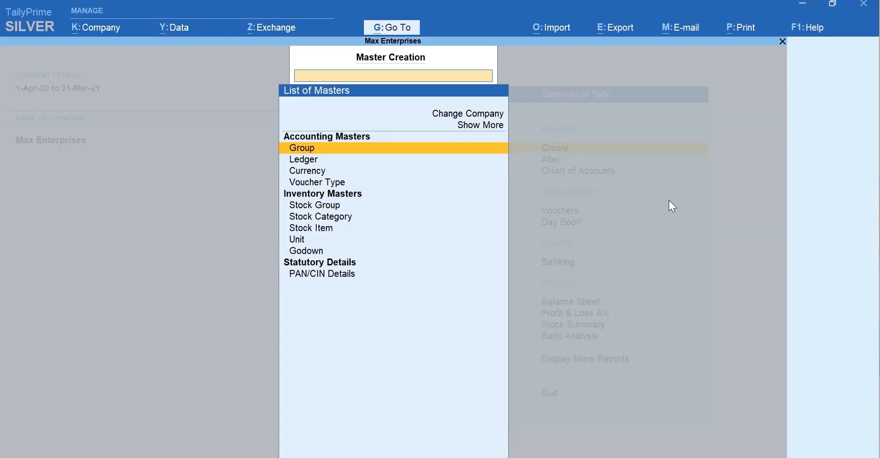
# Create supplier ledger A-One Electronics under Sundry Creditors, bill-by-bill Yes, Karnataka, India, and accept it.
pyautogui.write('L')
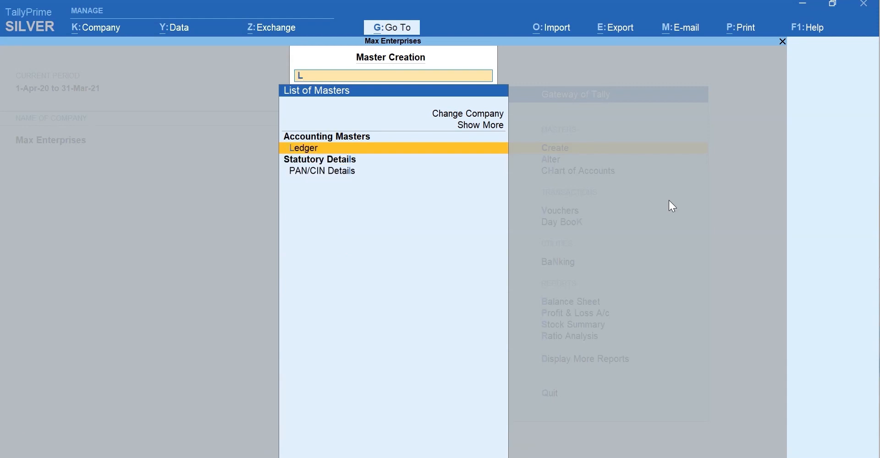
pyautogui.press('Return')
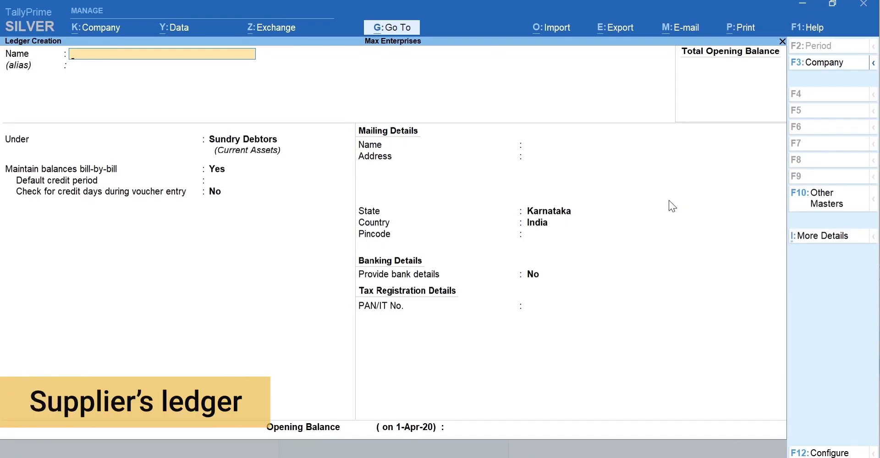
pyautogui.write('A-One')
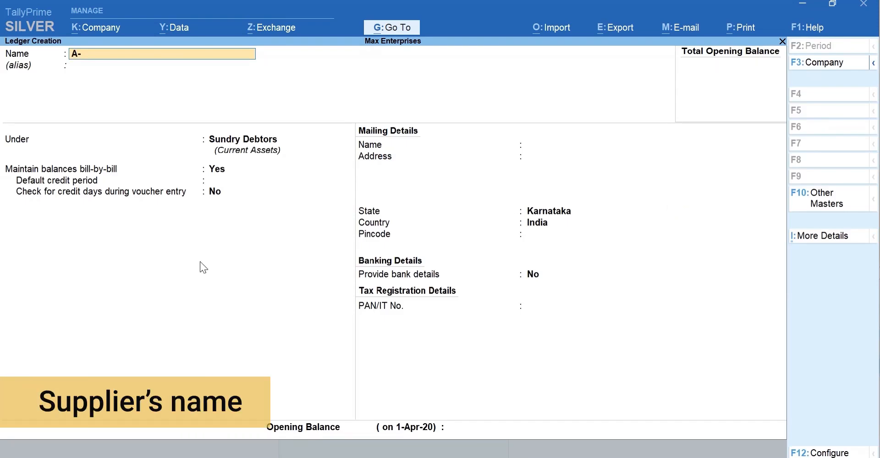
pyautogui.write(' Electronics')
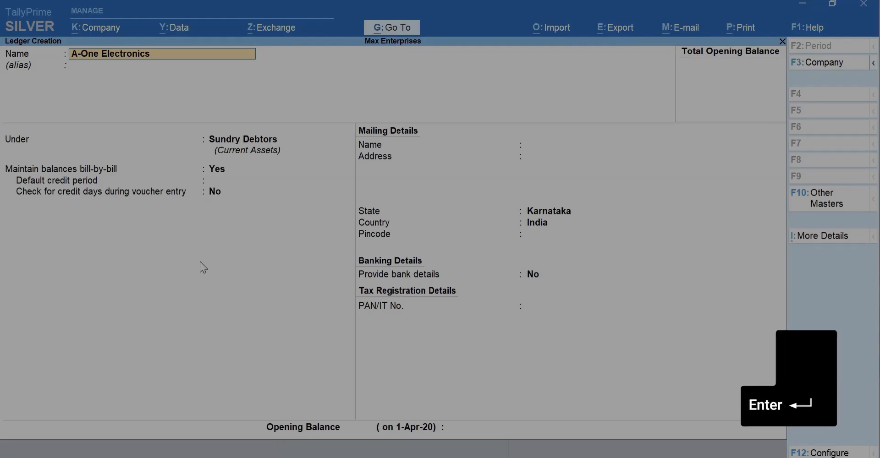
pyautogui.press('Return')
pyautogui.press('Return')
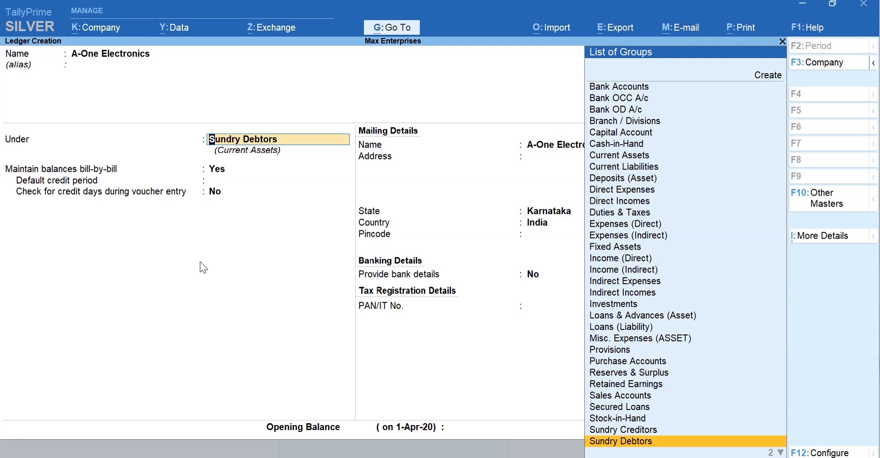
pyautogui.write('Cre')
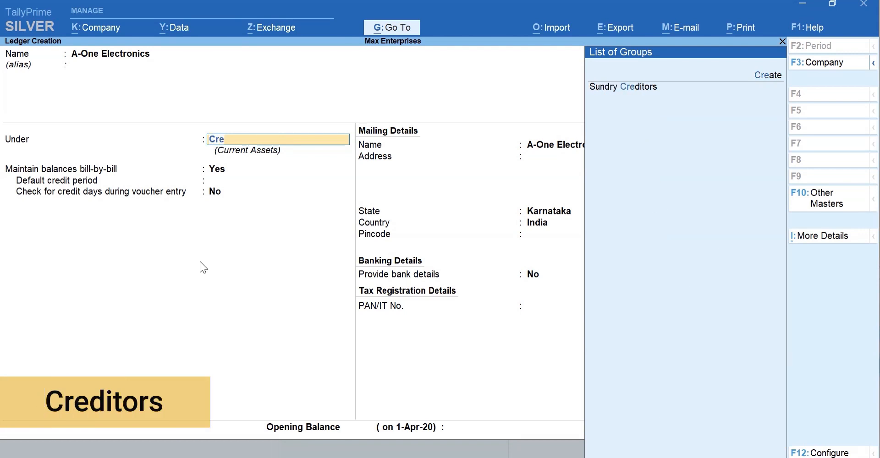
pyautogui.press('Down')
pyautogui.press('Return')
pyautogui.press('Return')
pyautogui.press('Return')
pyautogui.press('Return')
pyautogui.press('Return')
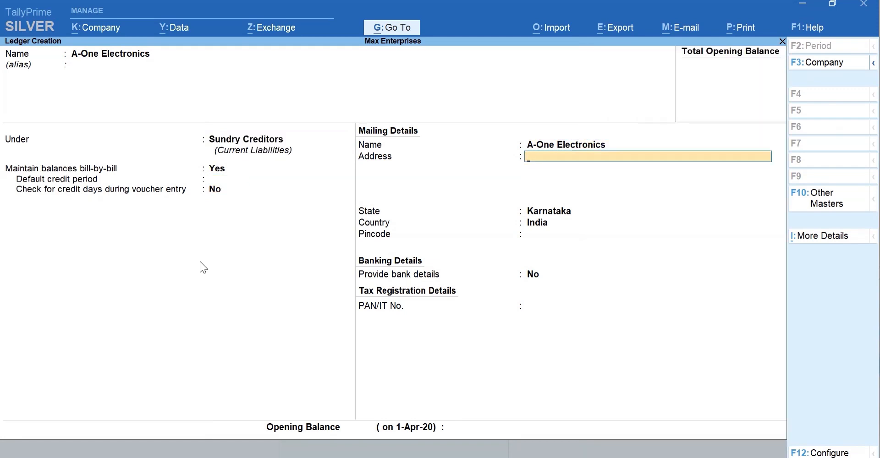
pyautogui.press('Return')
pyautogui.press('Return')
pyautogui.press('Return')
pyautogui.press('Return')
pyautogui.press('Return')
pyautogui.press('Return')
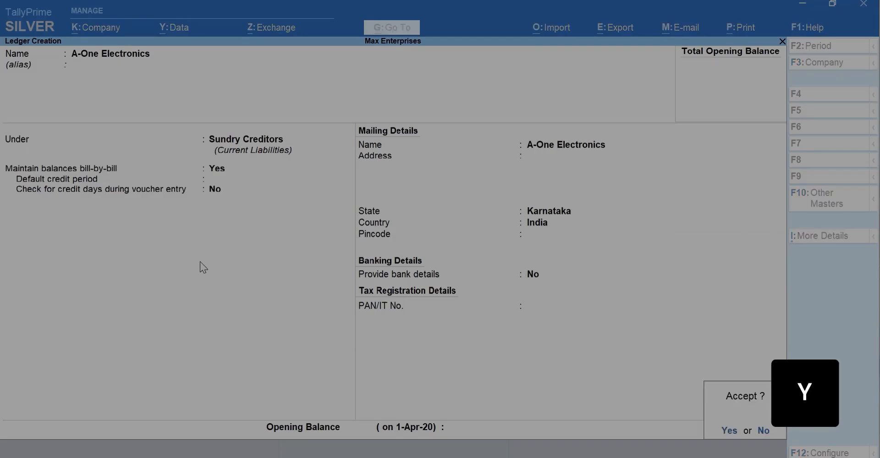
pyautogui.press('y')
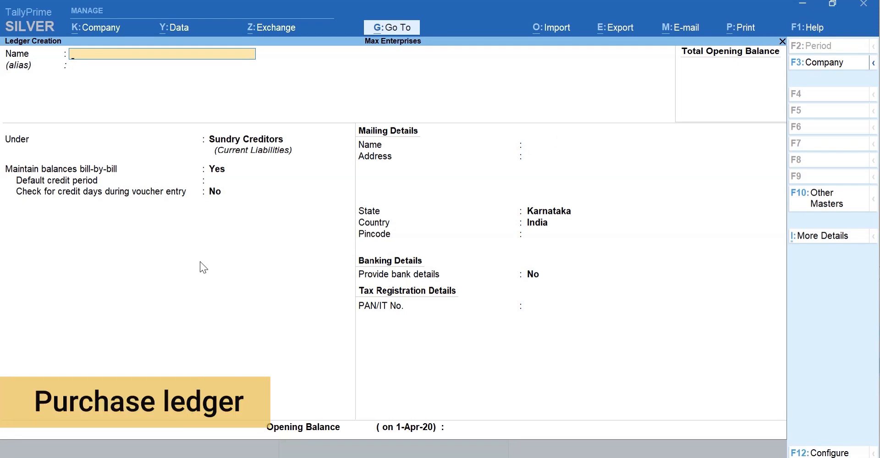
# Create and save a Purchases ledger under the Purchase Accounts group.
pyautogui.write('P')
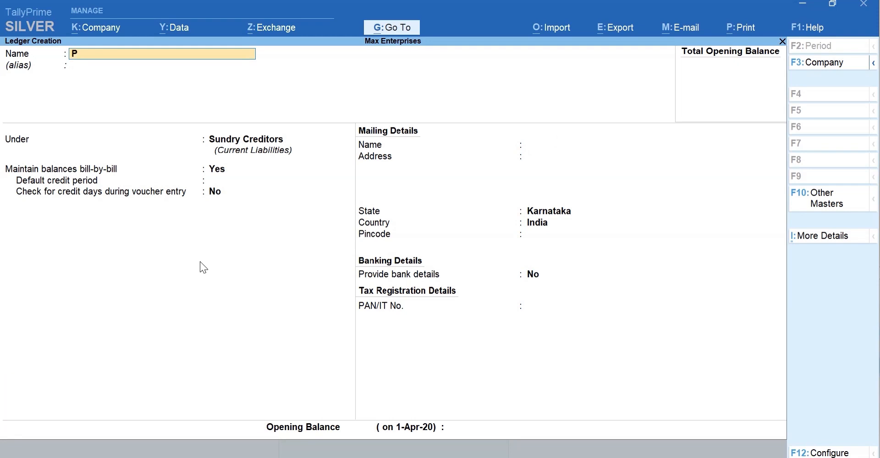
pyautogui.write('urchases')
pyautogui.press('Return')
pyautogui.write('Pur')
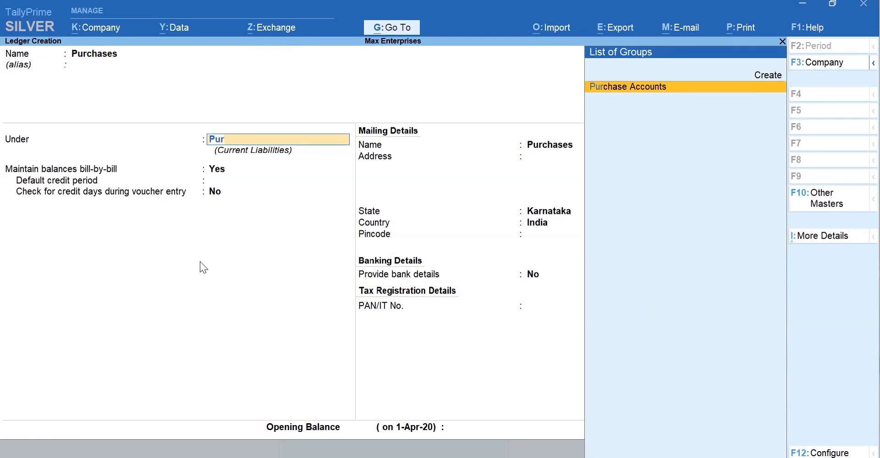
pyautogui.press('Return')
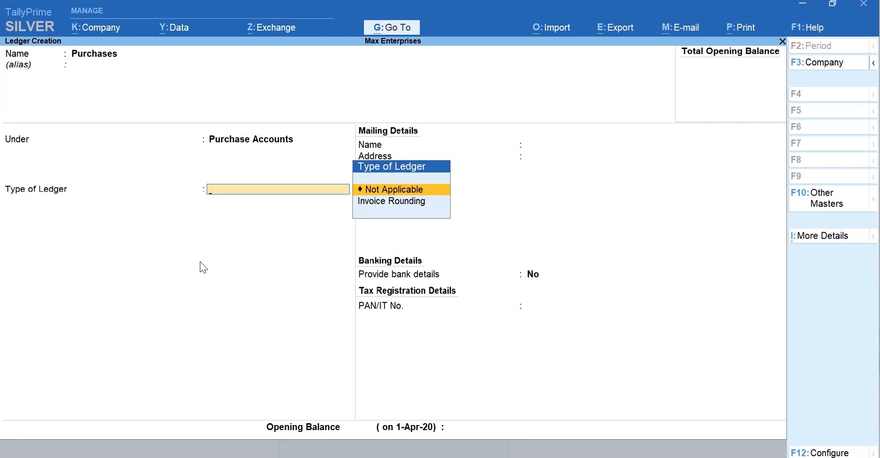
pyautogui.hotkey('ctrl', 'a')
pyautogui.press('Escape')
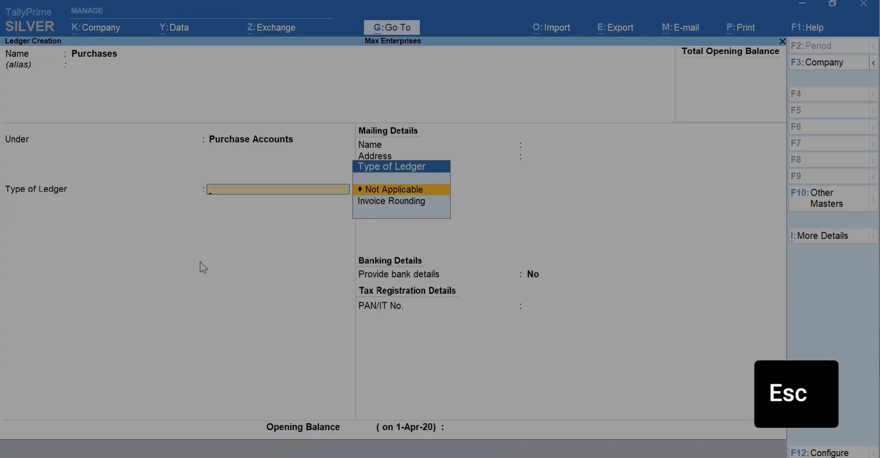
pyautogui.hotkey('ctrl', 'a')
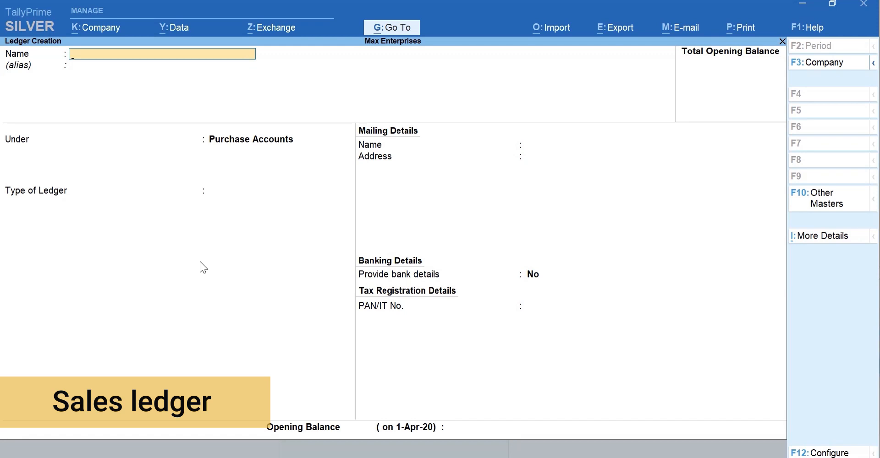
# Create and save a Sales ledger under the Sales Accounts group.
pyautogui.write('Sales')
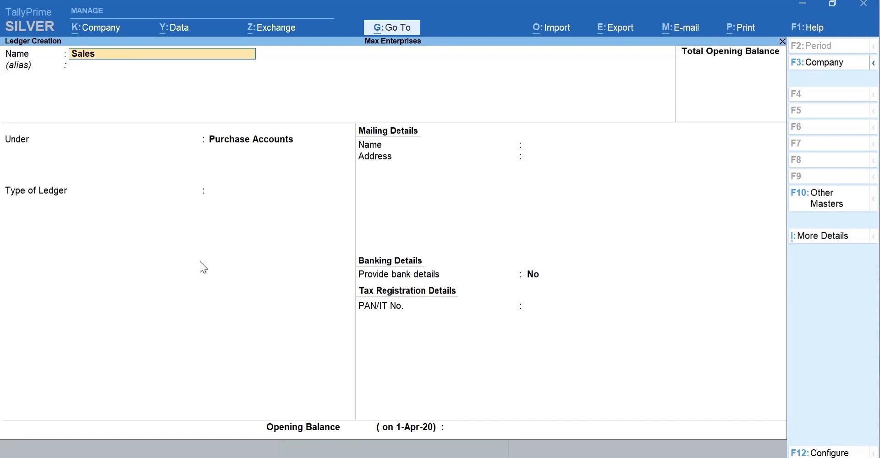
pyautogui.press('Return')
pyautogui.press('Return')
pyautogui.write('Sa')
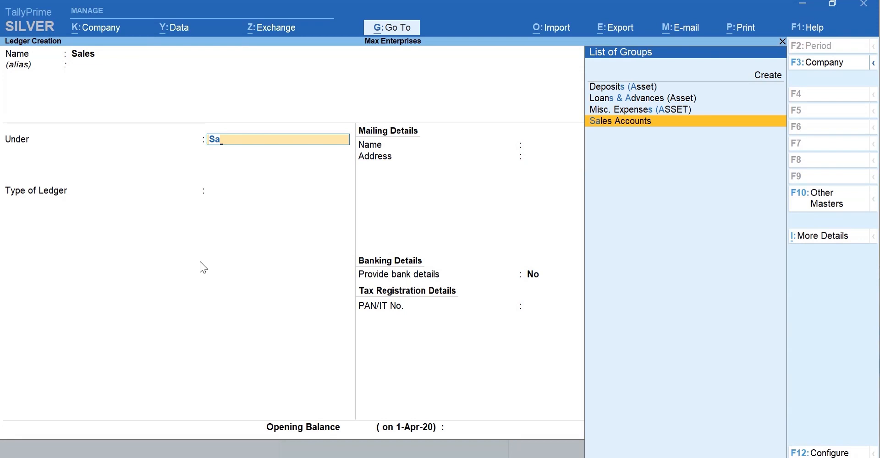
pyautogui.press('Return')
pyautogui.press('ctrl')
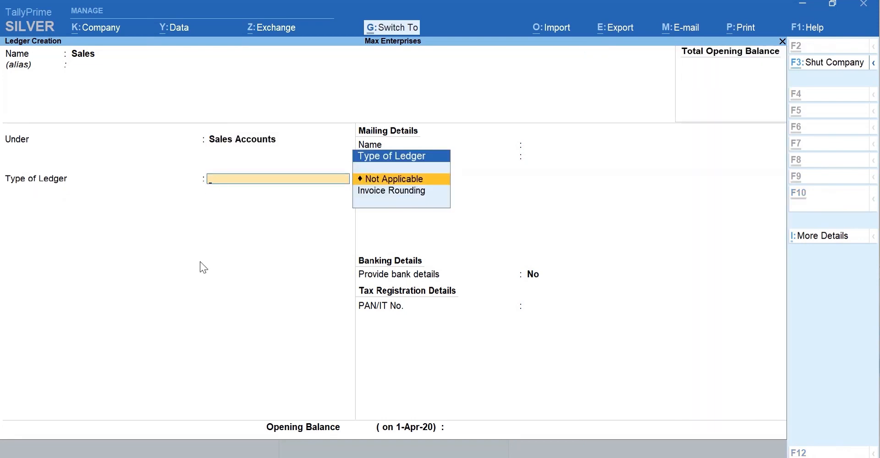
pyautogui.hotkey('ctrl', 'a')
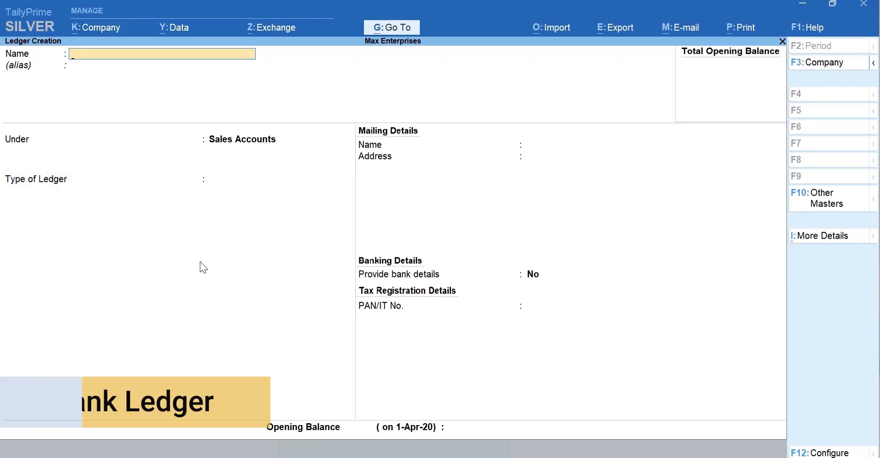
# Start an ICICI Bank ledger under the Bank Accounts group.
pyautogui.write('I')
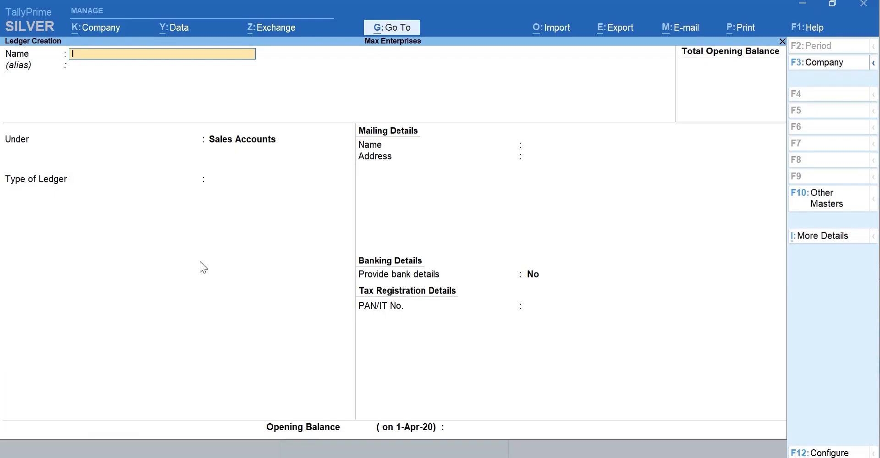
pyautogui.write('CICI Bank')
pyautogui.press('Return')
pyautogui.write('Bank')
pyautogui.press('Return')
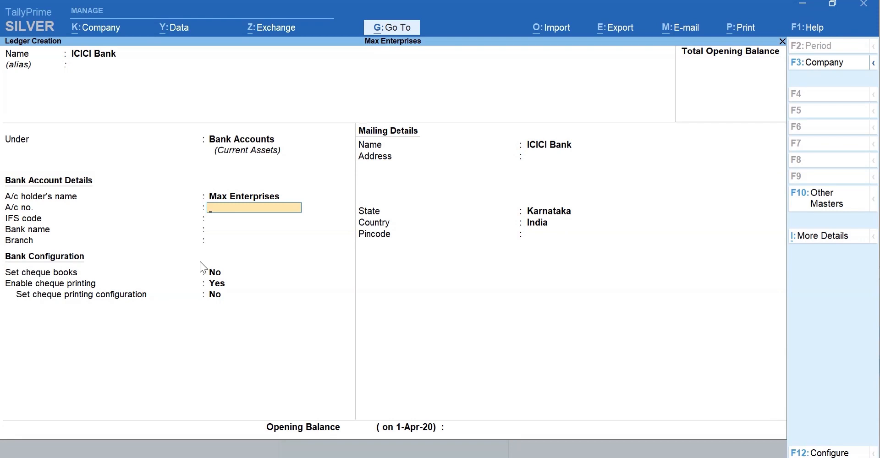
# Enter the bank account number, IFS code ICIC0000043, ICICI Bank (India), branch HSR Layout, and save the ledger.
pyautogui.press('Return')
pyautogui.write('ICIC0000043')
pyautogui.press('Return')
pyautogui.write('ic')
pyautogui.press('Return')
pyautogui.write('HSR Layout')
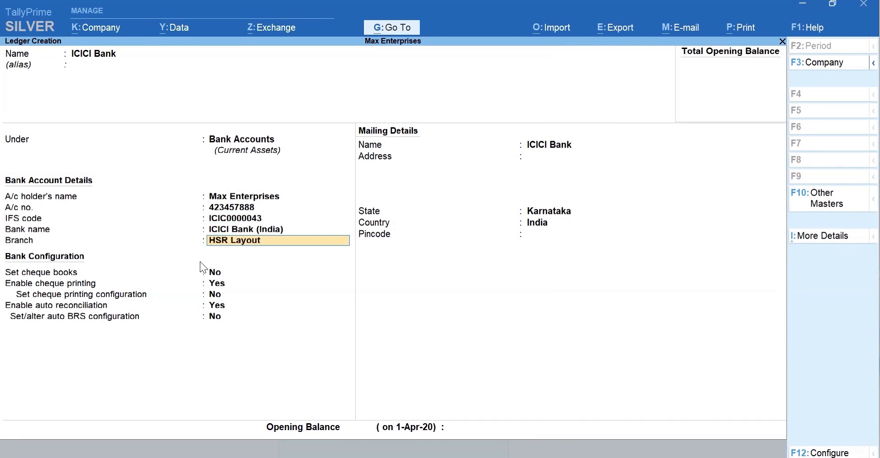
pyautogui.press('Return')
pyautogui.press('Return')
pyautogui.press('Return')
pyautogui.press('Return')
pyautogui.press('Return')
pyautogui.hotkey('ctrl', 'a')
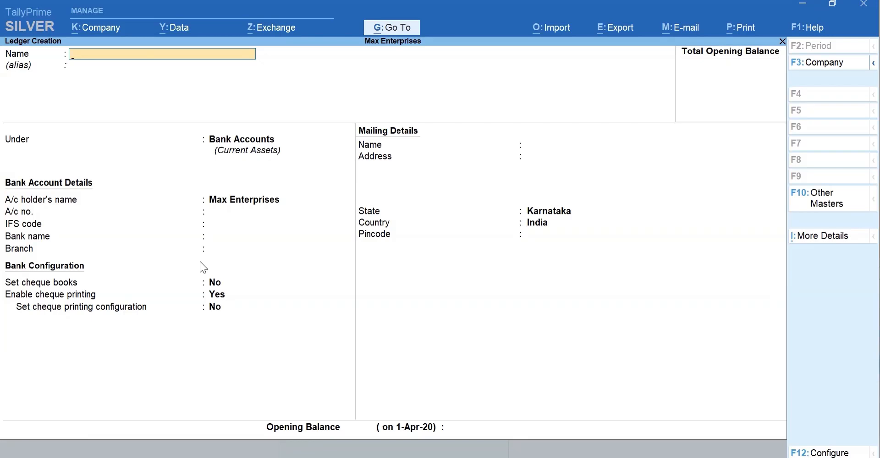
pyautogui.press('Escape')
pyautogui.press('Escape')
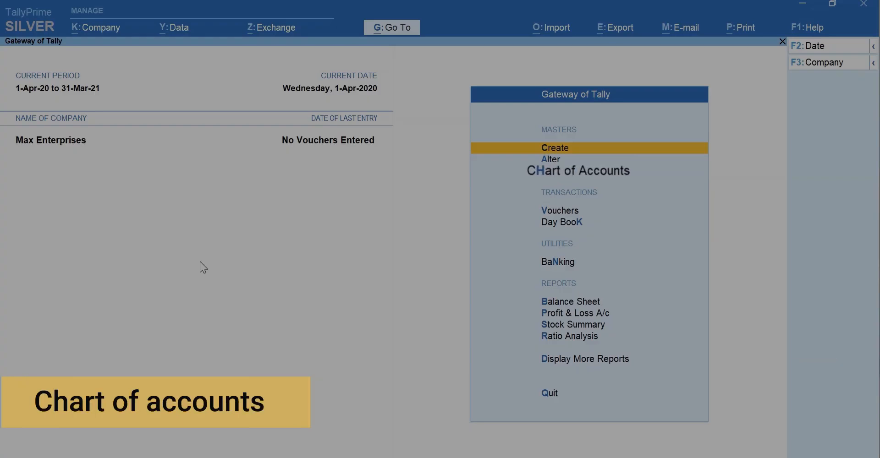
# List the 7 ledgers in the chart of accounts and open Multi Ledger Creation.
pyautogui.press('h')
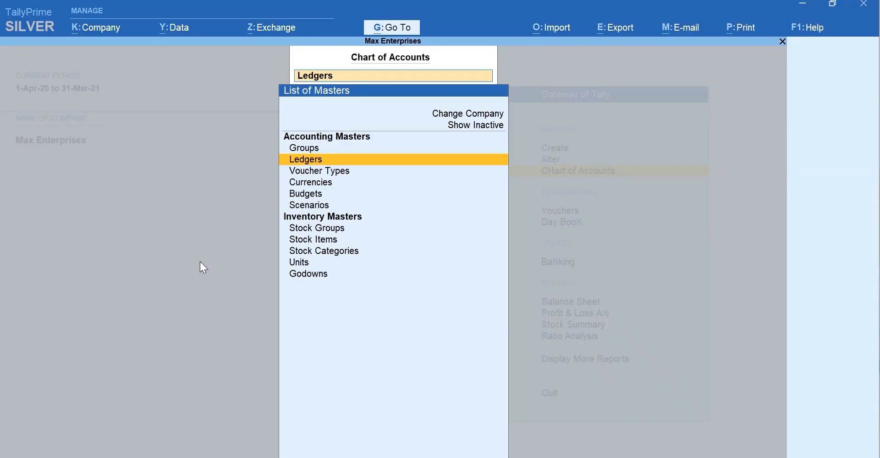
pyautogui.press('Return')
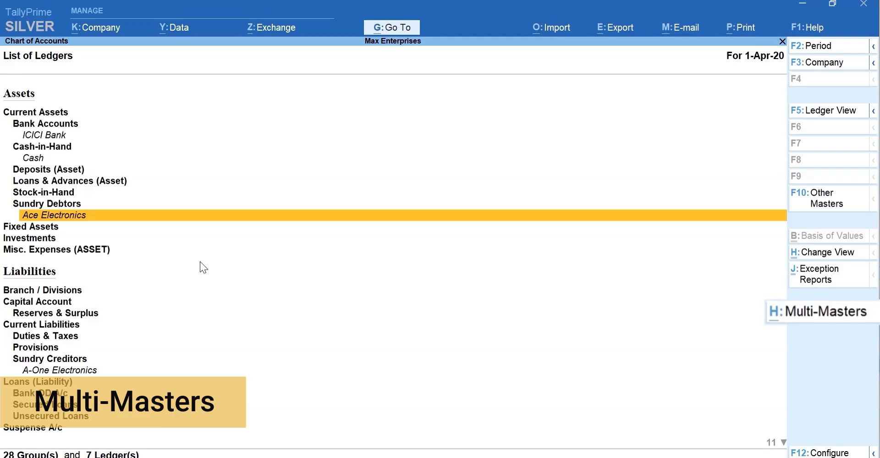
pyautogui.hotkey('alt', 'h')
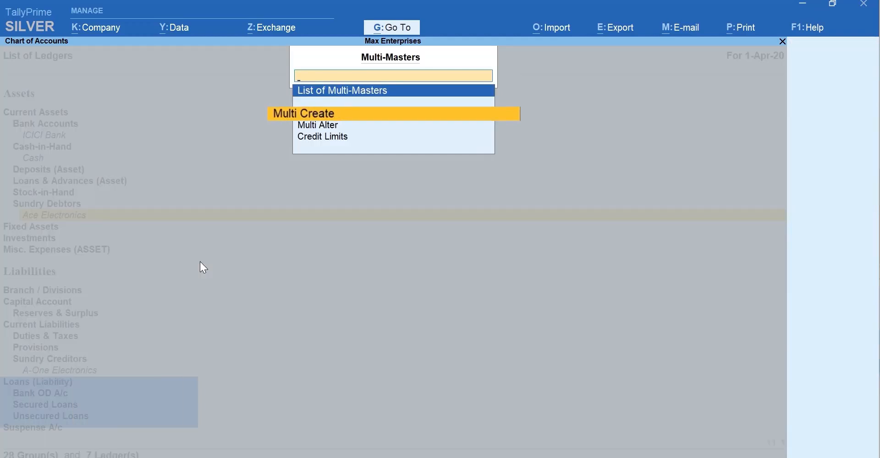
pyautogui.press('Return')
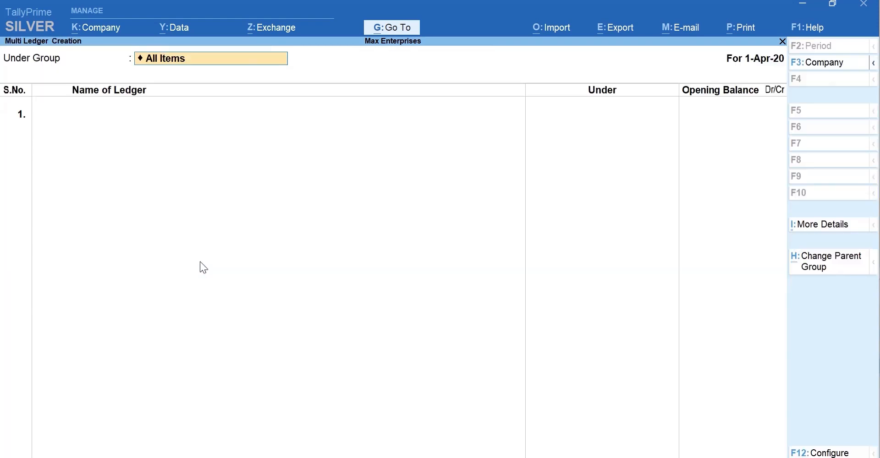
# Multi-create Rent, Conveyance and Office Expenses under Indirect Expenses and bring up the accept prompt.
pyautogui.write('Indi')
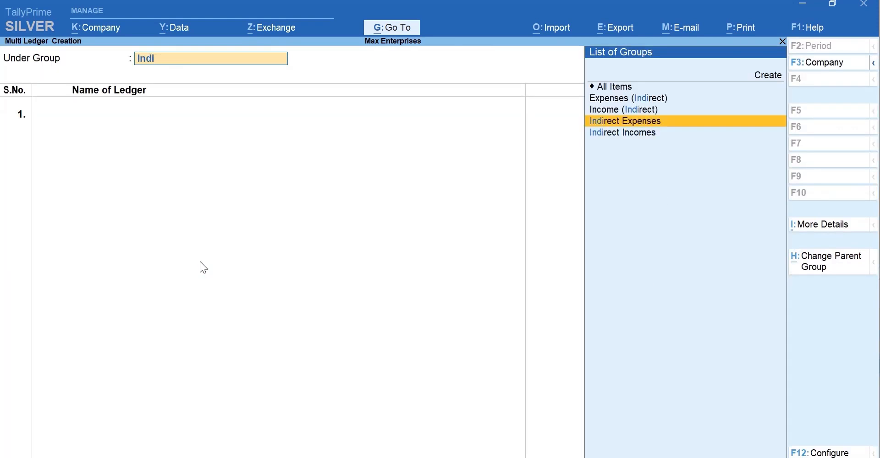
pyautogui.press('Return')
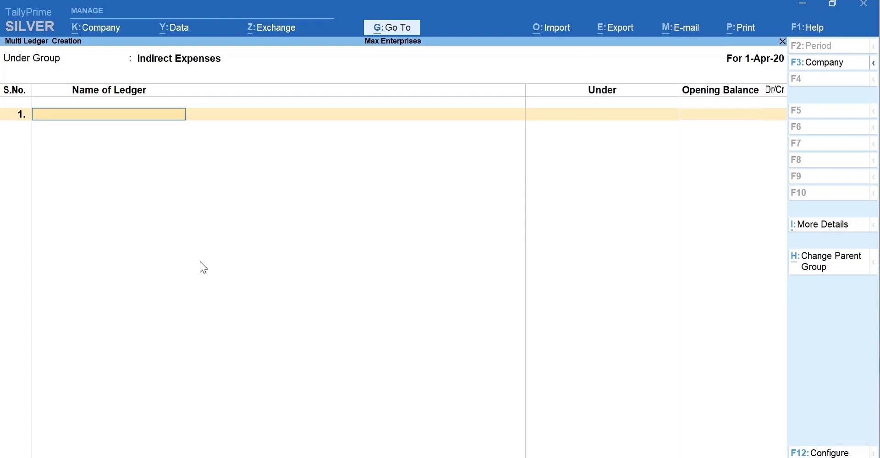
pyautogui.write('Rent')
pyautogui.press('Return')
pyautogui.press('Return')
pyautogui.write('Conveyance')
pyautogui.press('Return')
pyautogui.press('Return')
pyautogui.write('Office Expenses')
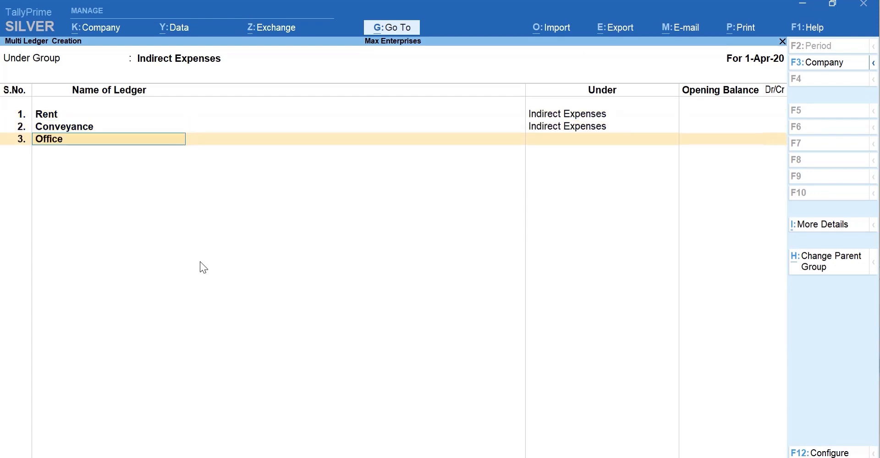
pyautogui.press('Return')
pyautogui.press('Return')
pyautogui.press('Return')
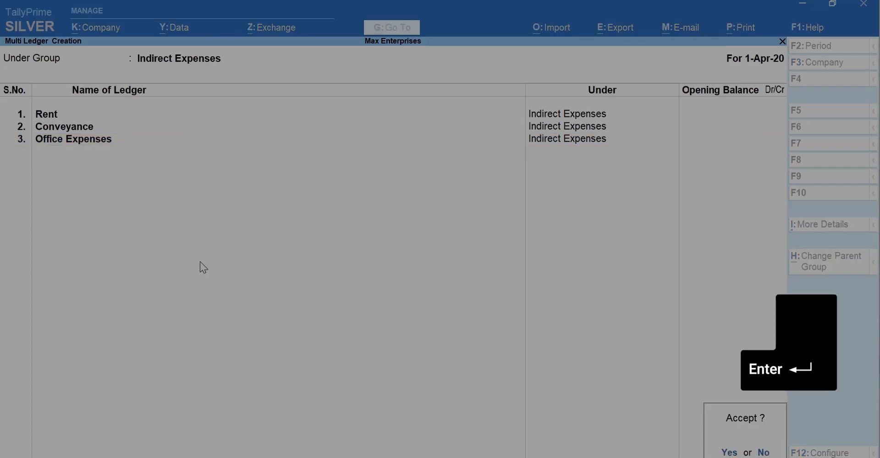
pyautogui.press('Return')
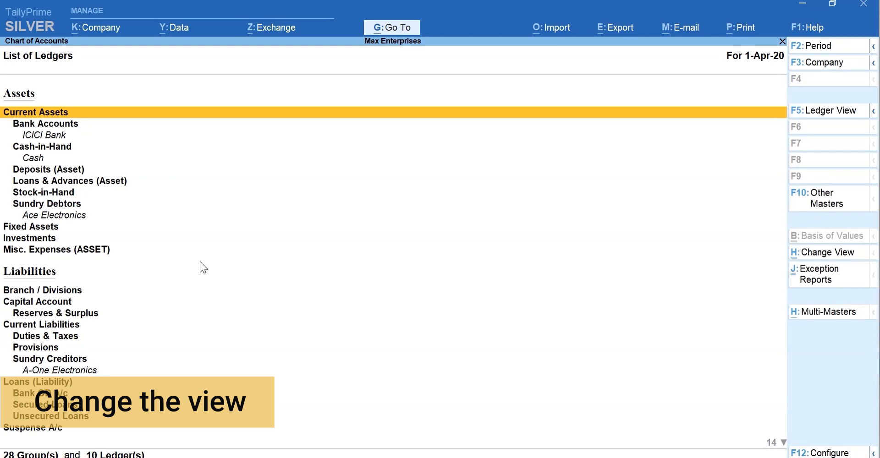
# Check all 10 ledgers in the ledger-wise view and exception reports, then return to Gateway of Tally.
pyautogui.press('F5')
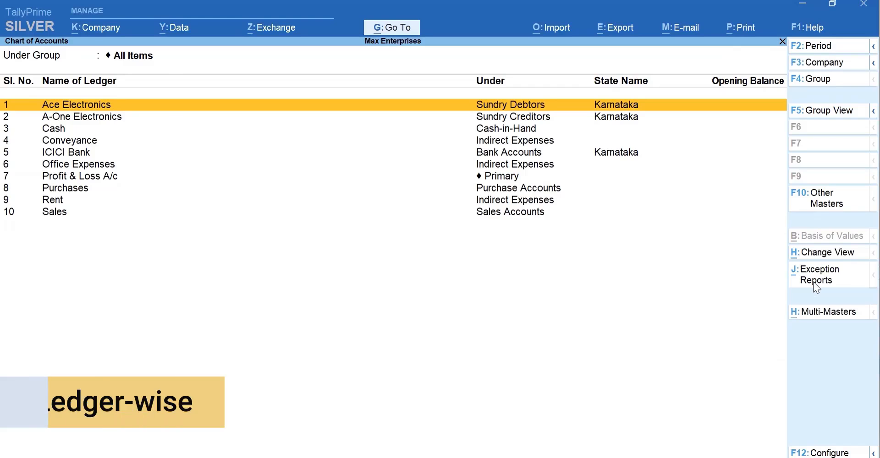
pyautogui.click(816, 287)
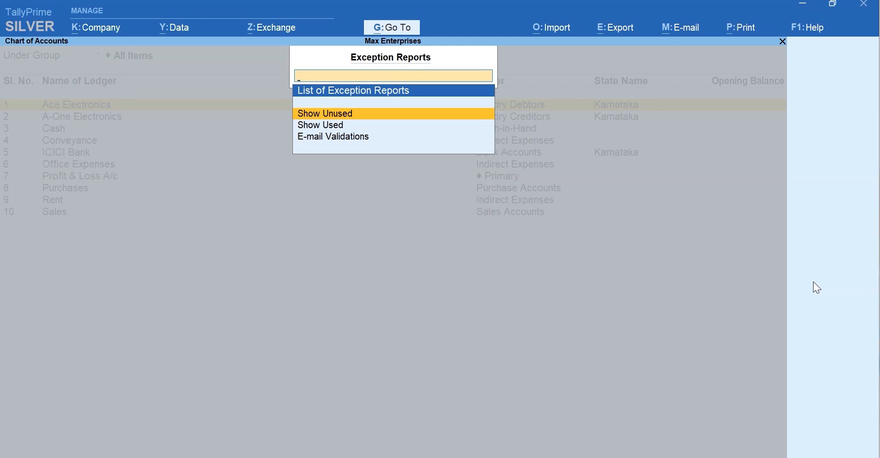
pyautogui.press('Escape')
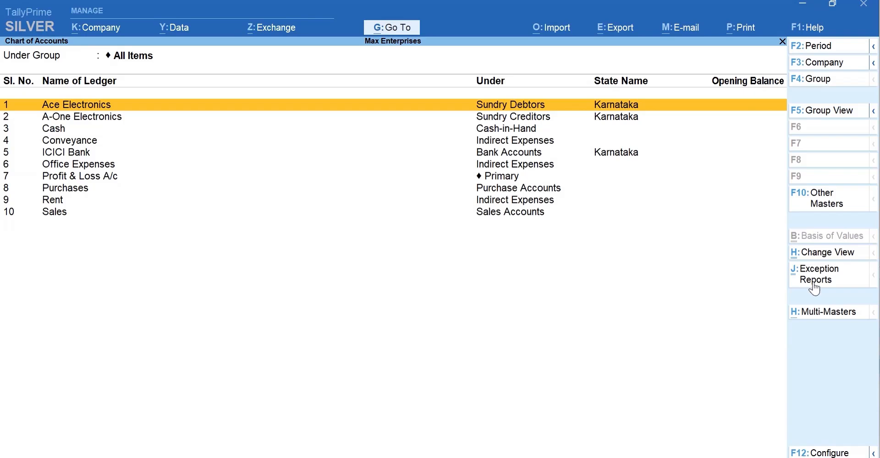
pyautogui.press('Escape')
pyautogui.press('Escape')
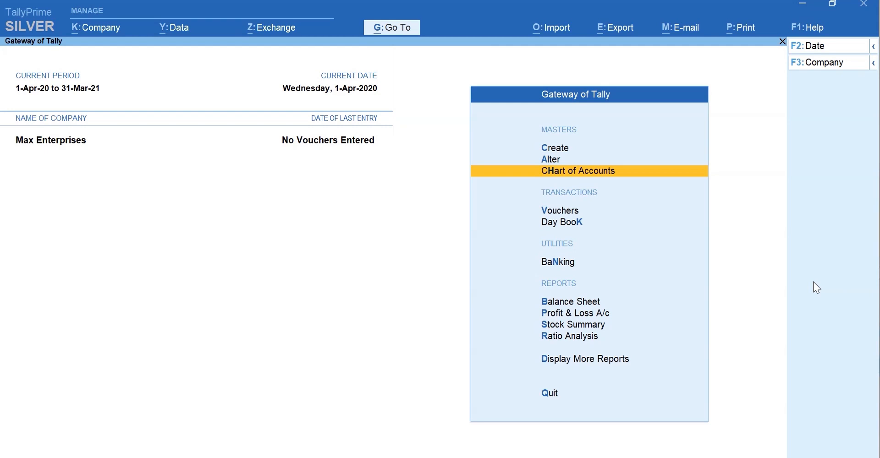
pyautogui.press('a')
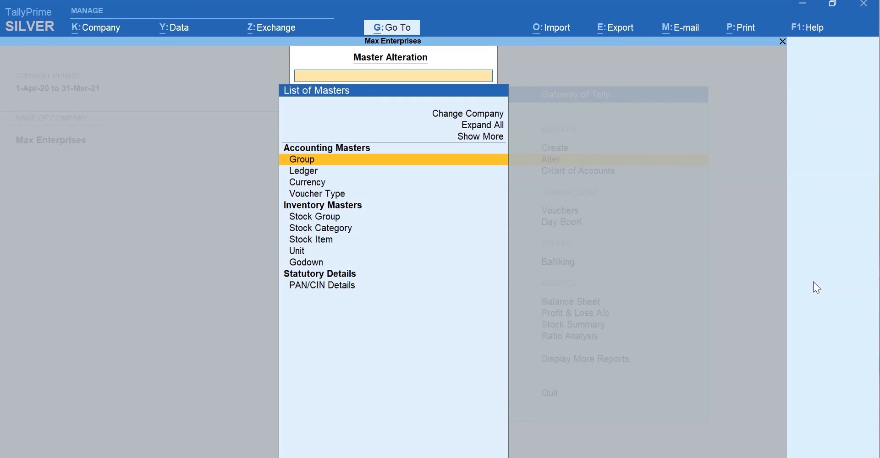
pyautogui.press('Down')
pyautogui.press('Return')
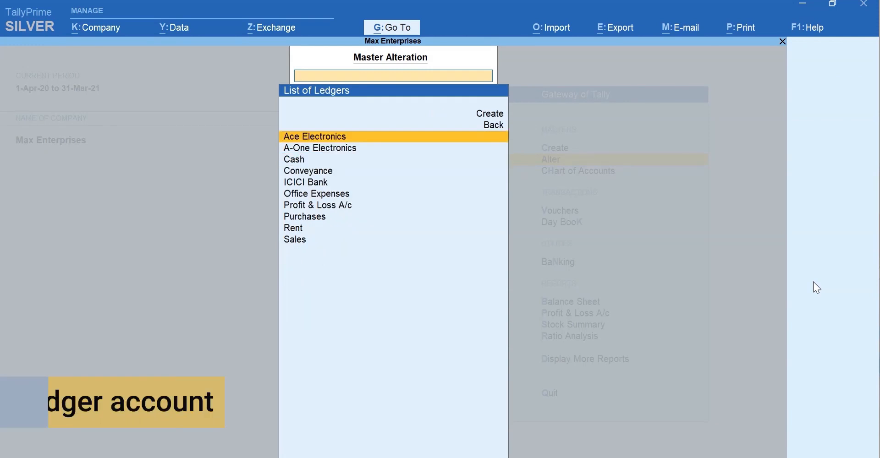
pyautogui.press('Return')
pyautogui.press('Escape')
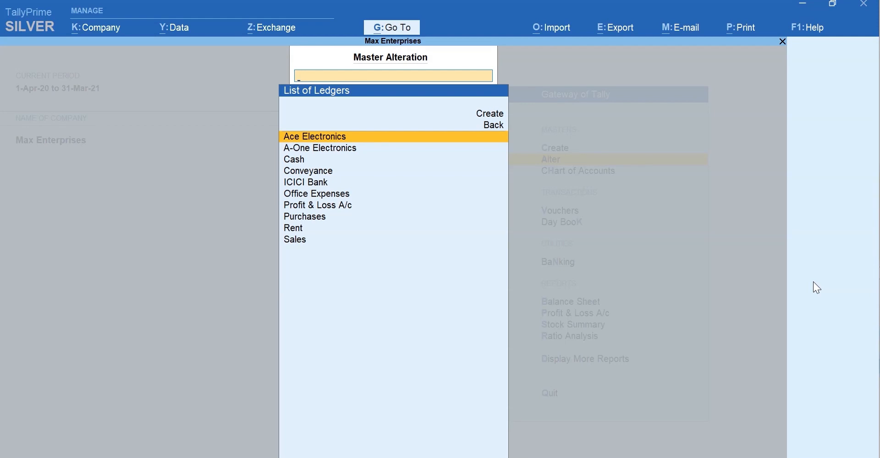
pyautogui.press('Down')
pyautogui.press('Down')
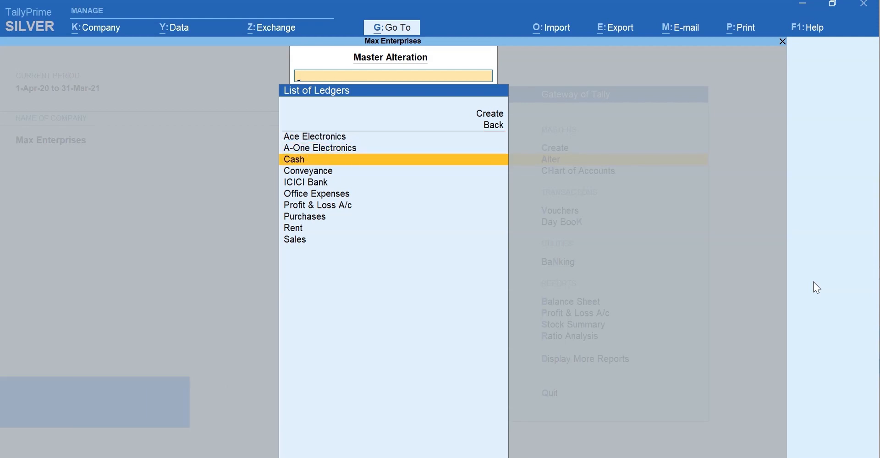
pyautogui.press('Down')
pyautogui.press('Down')
pyautogui.press('Down')
pyautogui.press('Down')
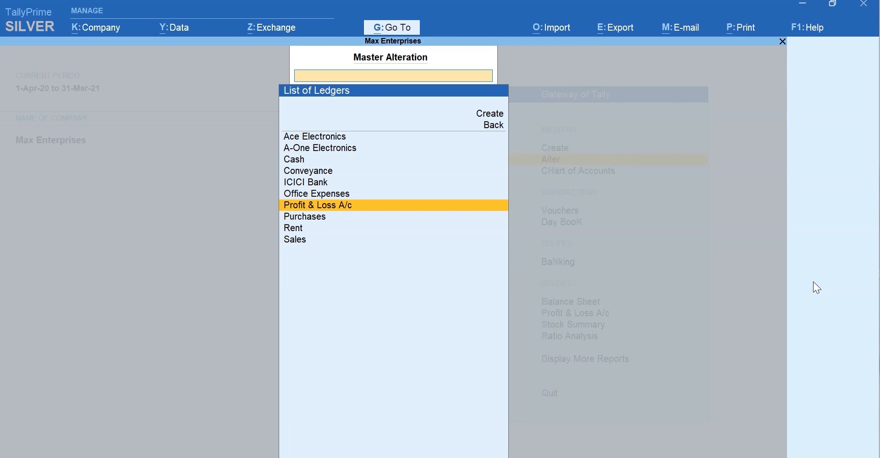
pyautogui.press('Escape')
pyautogui.press('Escape')
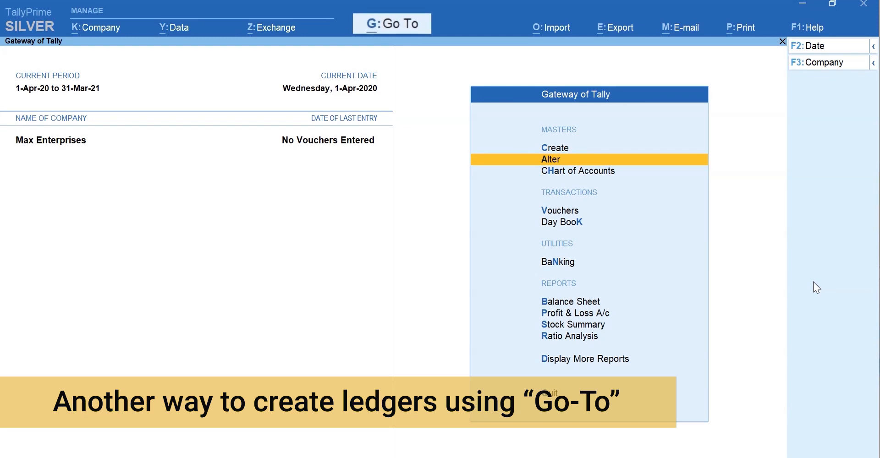
# Open the Balance Sheet, then start a new ledger via Create Master.
pyautogui.press('b')
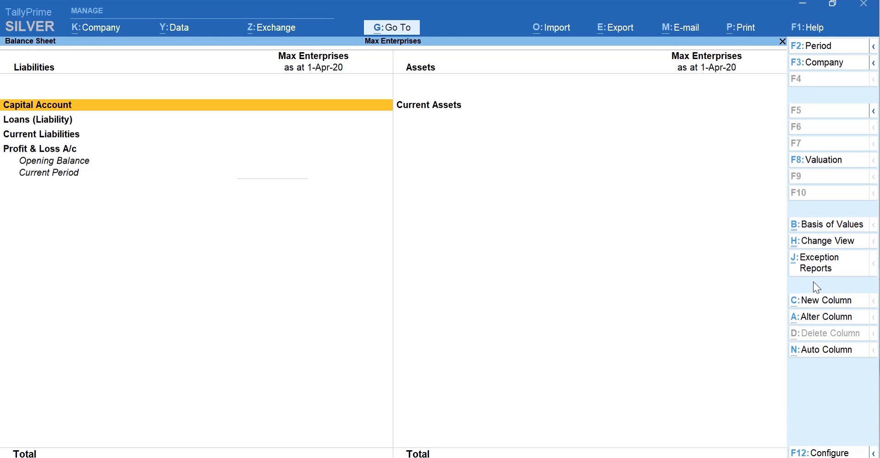
pyautogui.hotkey('alt', 'g')
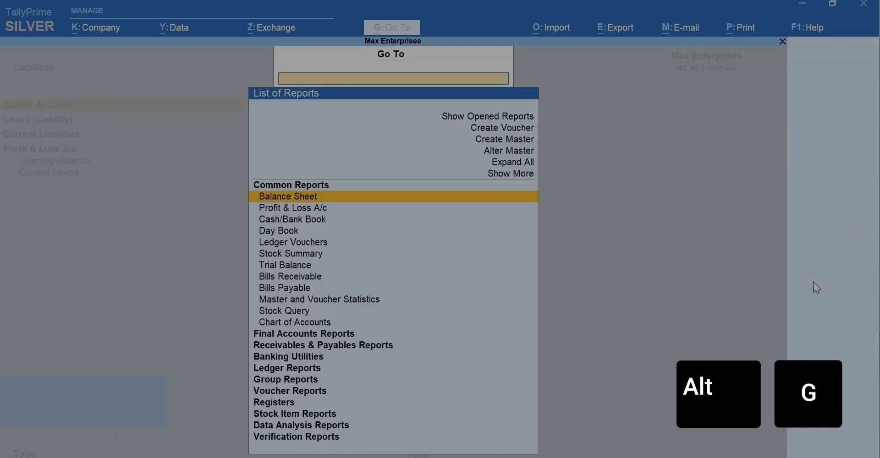
pyautogui.press('Up')
pyautogui.press('Up')
pyautogui.press('Up')
pyautogui.press('Up')
pyautogui.press('Up')
pyautogui.press('Down')
pyautogui.press('Return')
# Save an Office Furniture ledger under Fixed Assets with a 60000 opening balance.
pyautogui.write('Office Furniture')
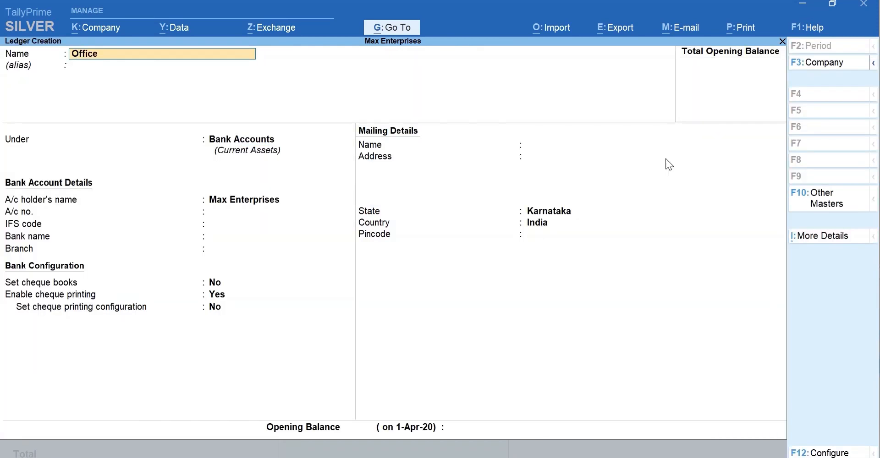
pyautogui.press('Return')
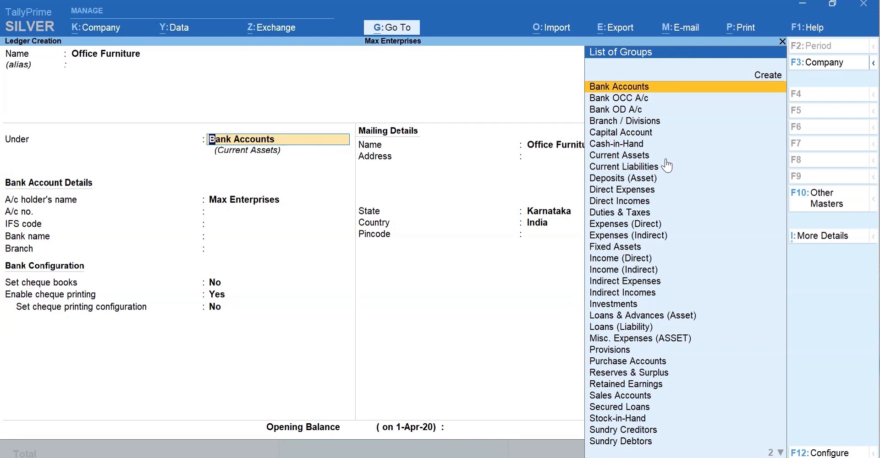
pyautogui.write('Fi')
pyautogui.press('Return')
pyautogui.press('Return')
pyautogui.press('Return')
pyautogui.press('Return')
pyautogui.press('Return')
pyautogui.press('Return')
pyautogui.press('Return')
pyautogui.press('Return')
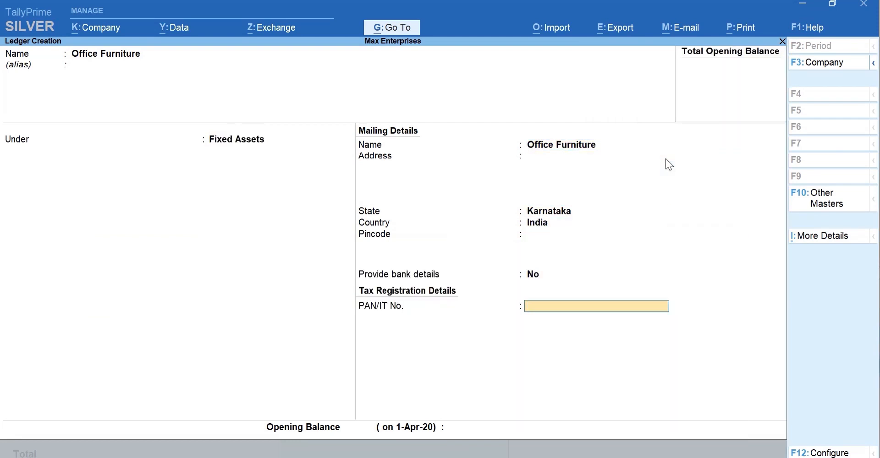
pyautogui.write('60000')
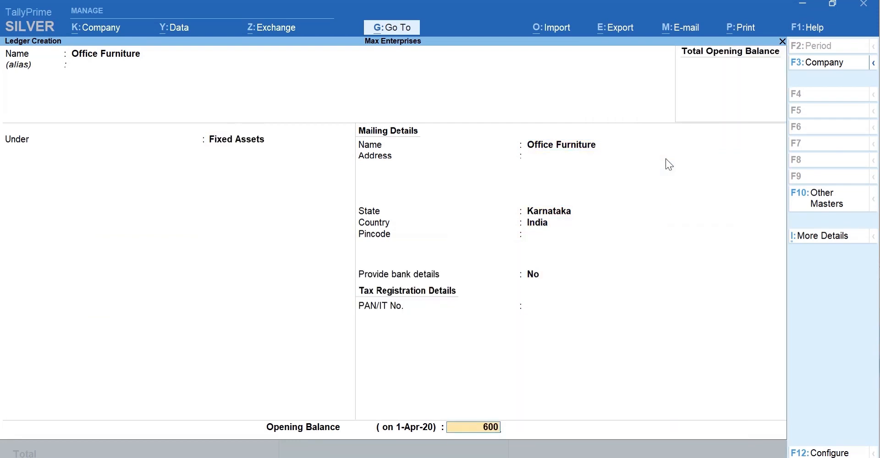
pyautogui.press('Return')
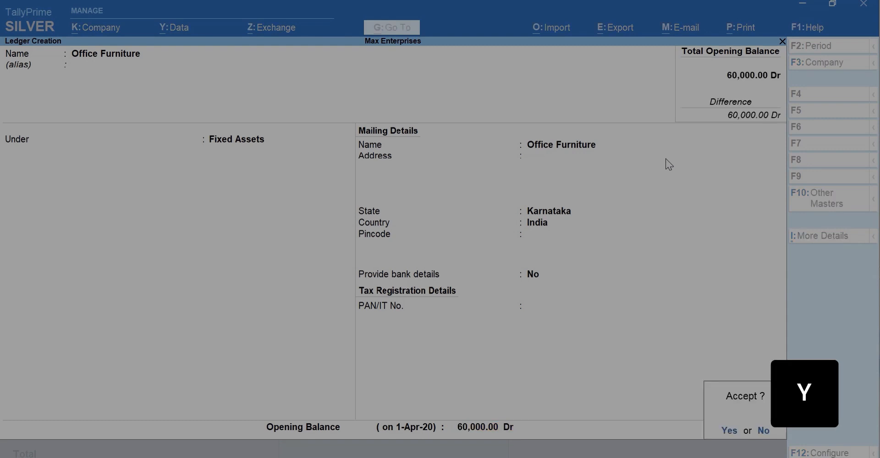
pyautogui.press('y')
# Expand Fixed Assets on the Balance Sheet to show the Office Furniture line.
pyautogui.press('Escape')
pyautogui.press('Escape')
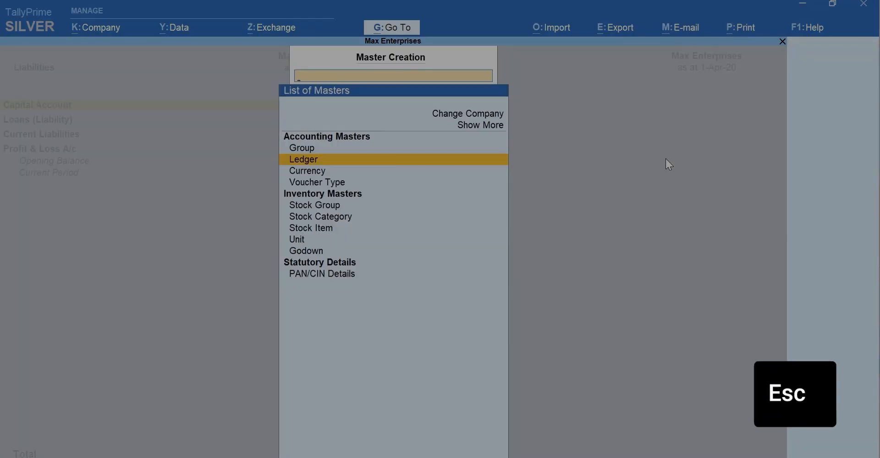
pyautogui.press('Right')
pyautogui.hotkey('shift', 'Return')
pyautogui.press('Down')
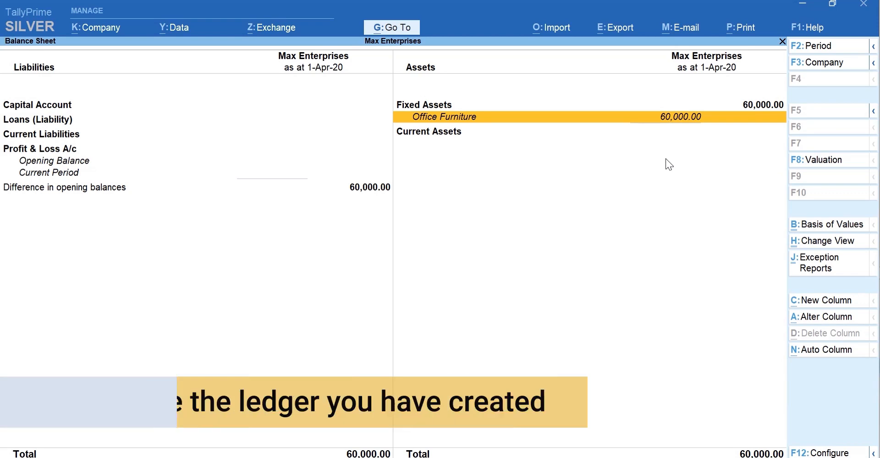